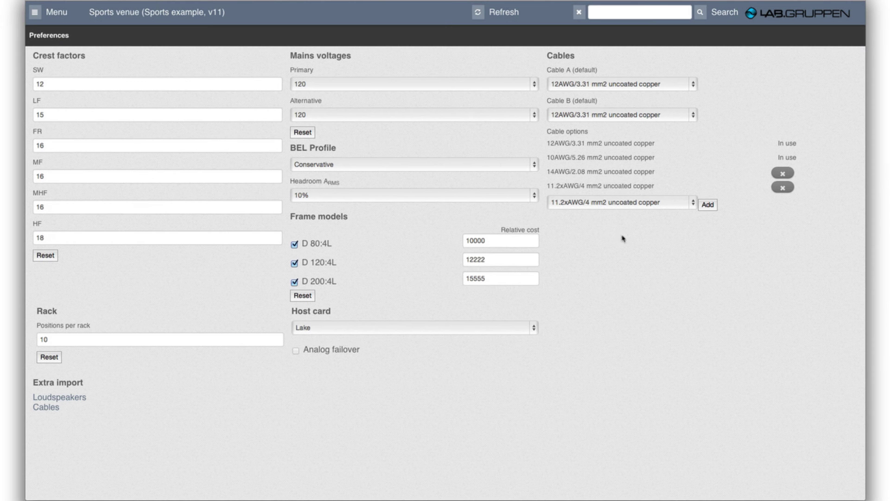
Step: Open the L1 PS loudspeaker template and keep Basic / no LM monitoring with the EAW brand and AX364 model
{"action": "left_click", "coordinate": [35, 18]}
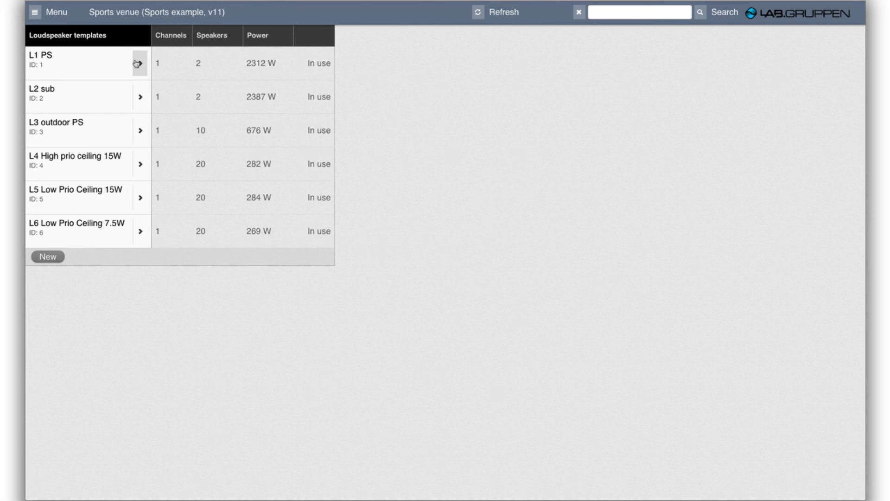
{"action": "left_click", "coordinate": [138, 63]}
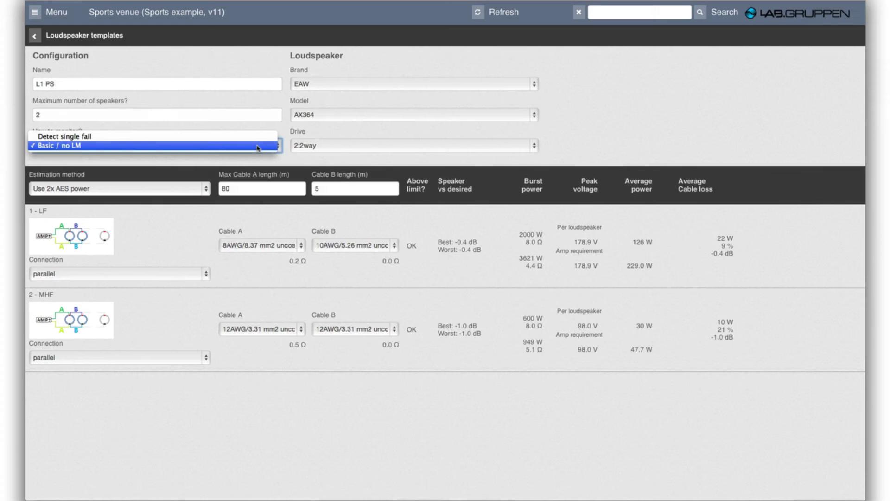
{"action": "left_click", "coordinate": [260, 146]}
{"action": "left_click", "coordinate": [537, 84]}
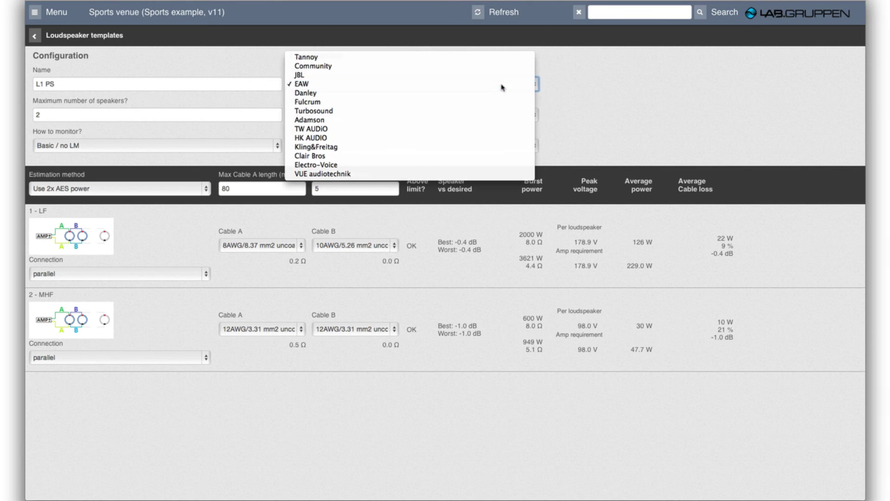
{"action": "left_click", "coordinate": [508, 83]}
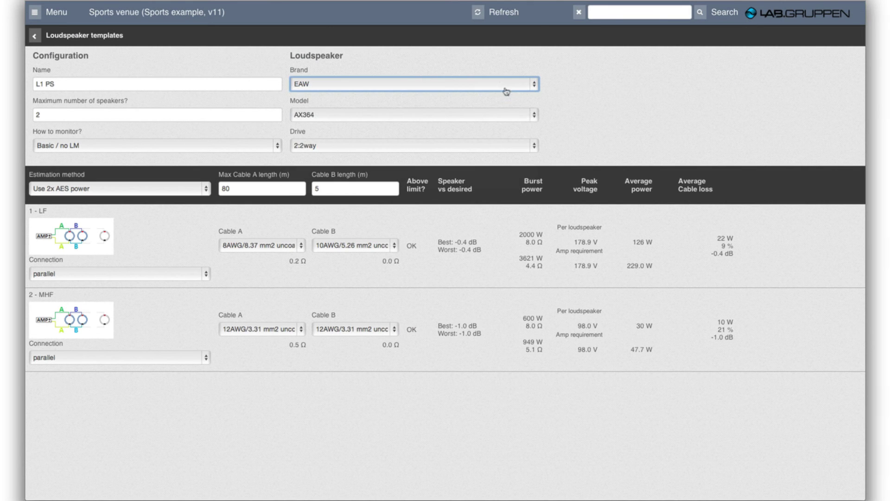
{"action": "left_click", "coordinate": [534, 116]}
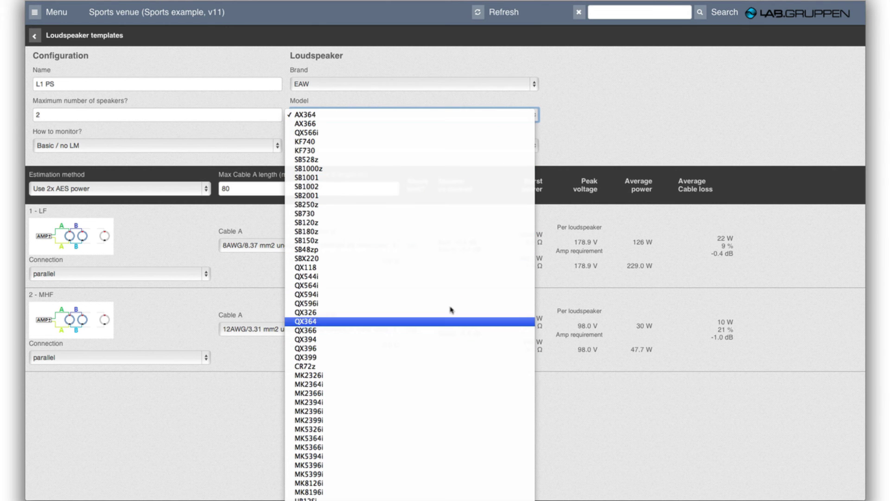
{"action": "left_click", "coordinate": [493, 115]}
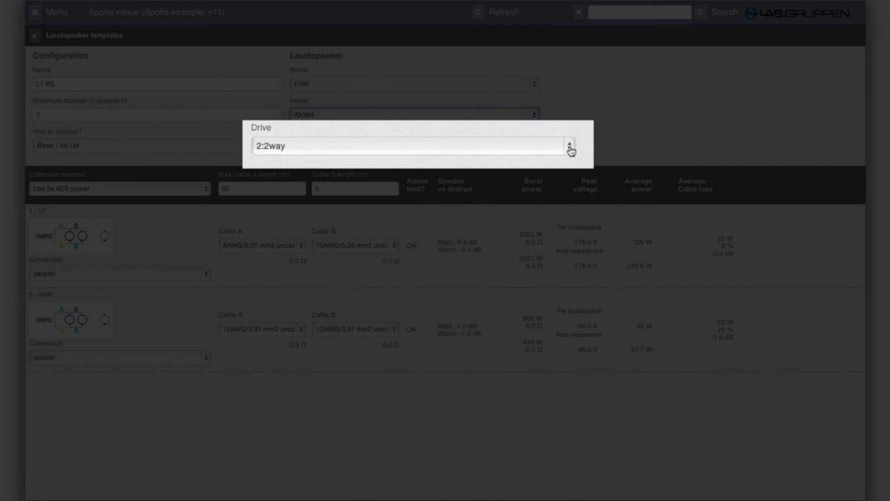
Step: Try the 1:Lo-Z drive for the L1 PS loudspeaker, and return the drive to 2:2way
{"action": "left_click", "coordinate": [571, 148]}
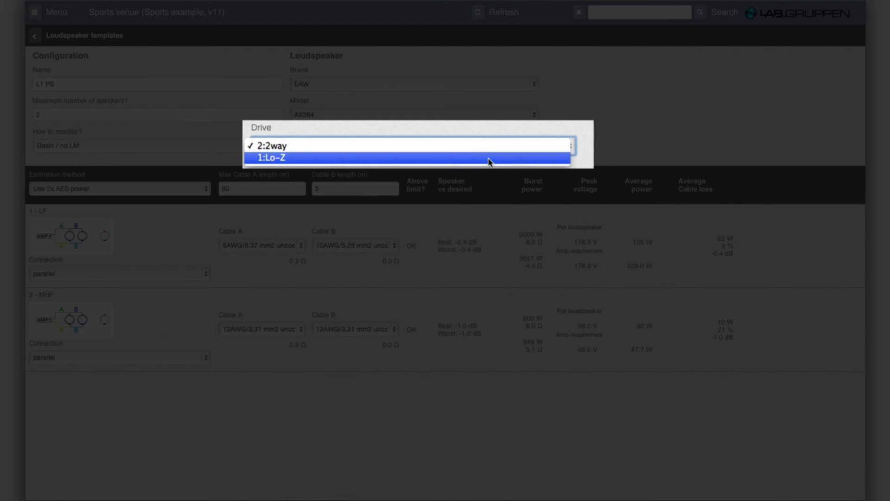
{"action": "left_click", "coordinate": [488, 162]}
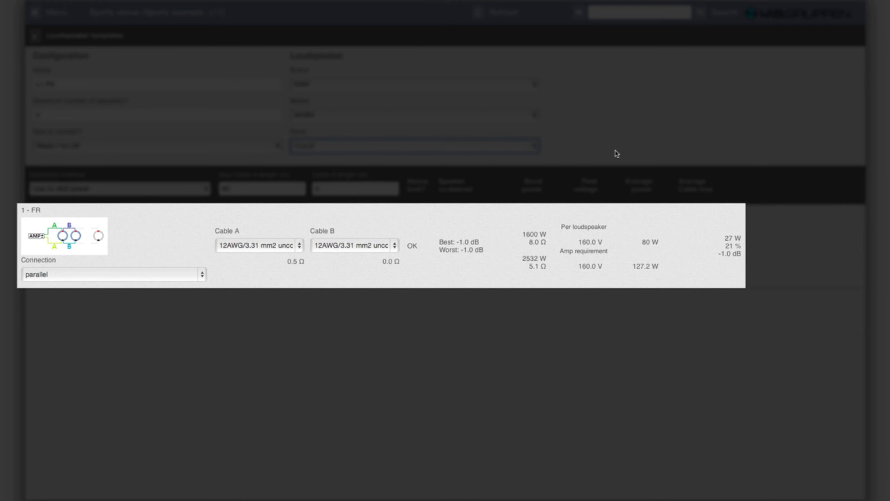
{"action": "left_click", "coordinate": [535, 151]}
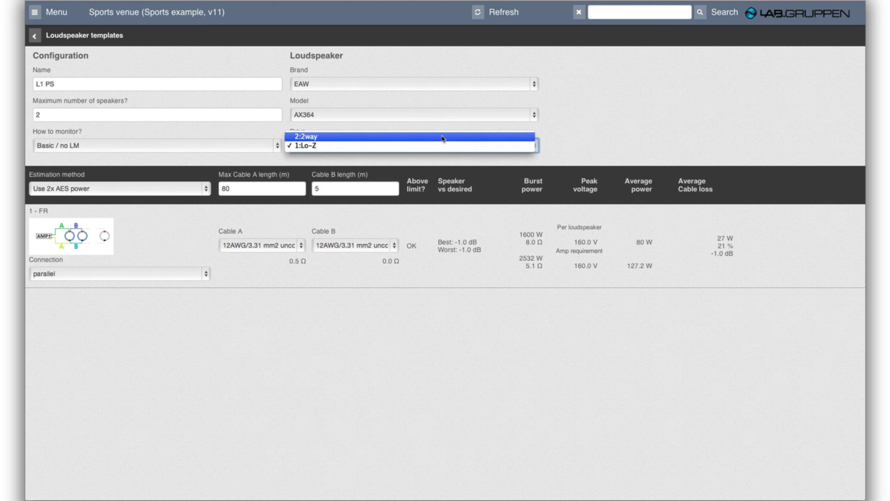
{"action": "left_click", "coordinate": [443, 138]}
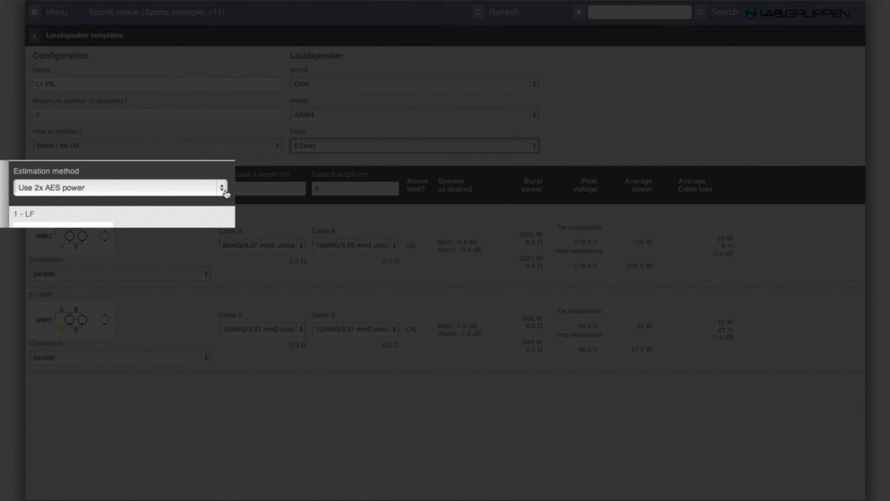
Step: Keep the estimation method at Use 2x AES power and set both the Cable A and Cable B lengths to 0 m
{"action": "left_click", "coordinate": [225, 191]}
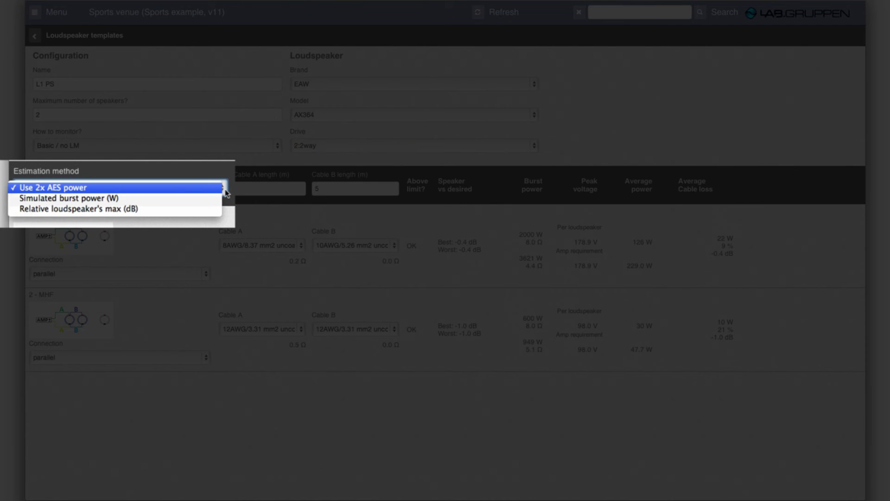
{"action": "left_click", "coordinate": [199, 188]}
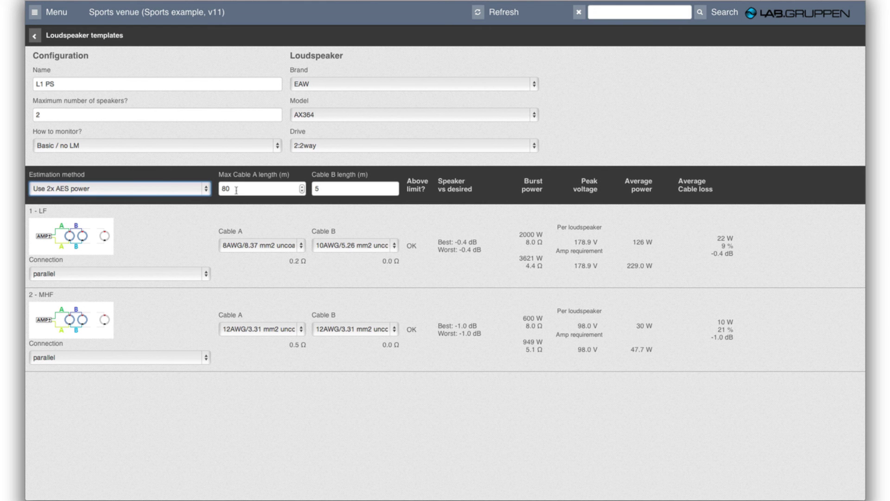
{"action": "key", "text": "Tab"}
{"action": "type", "text": "0"}
{"action": "left_click", "coordinate": [370, 188]}
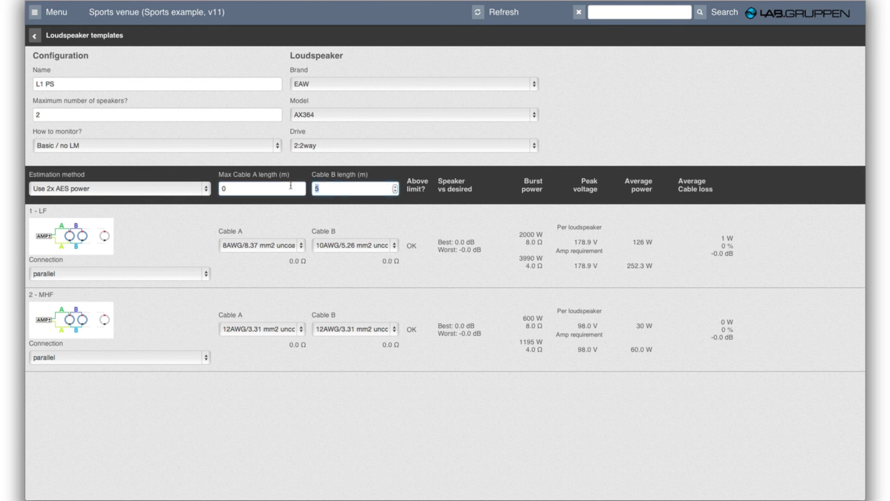
{"action": "key", "text": "BackSpace"}
{"action": "type", "text": "0"}
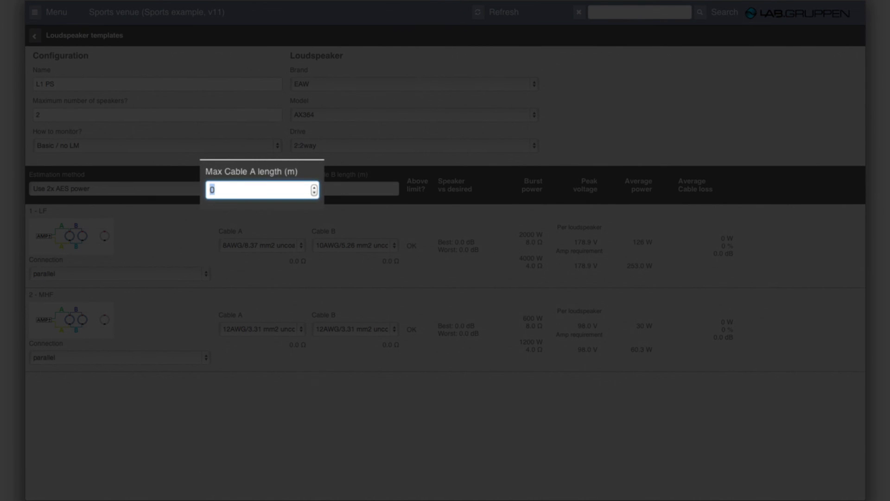
Step: Set the maximum Cable A length to 80 m and the Cable B length to 5 m
{"action": "type", "text": "80"}
{"action": "left_click", "coordinate": [367, 213]}
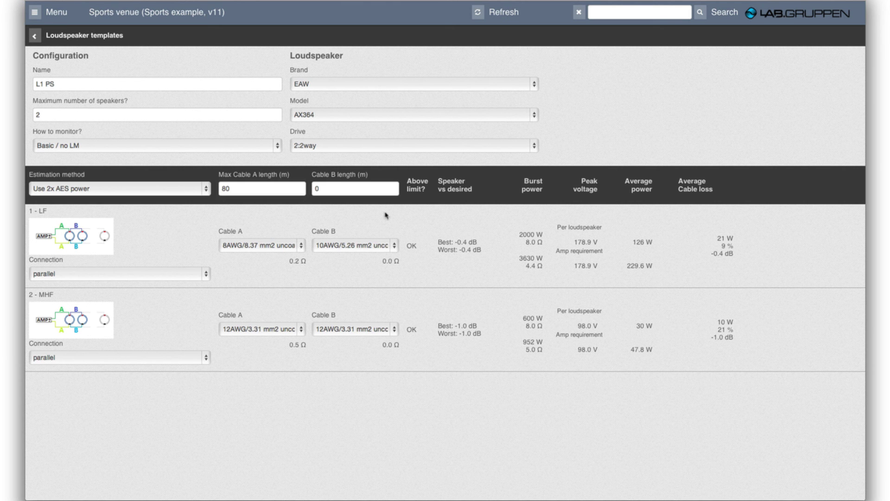
{"action": "scroll", "coordinate": [669, 273], "scroll_direction": "up", "scroll_amount": 1}
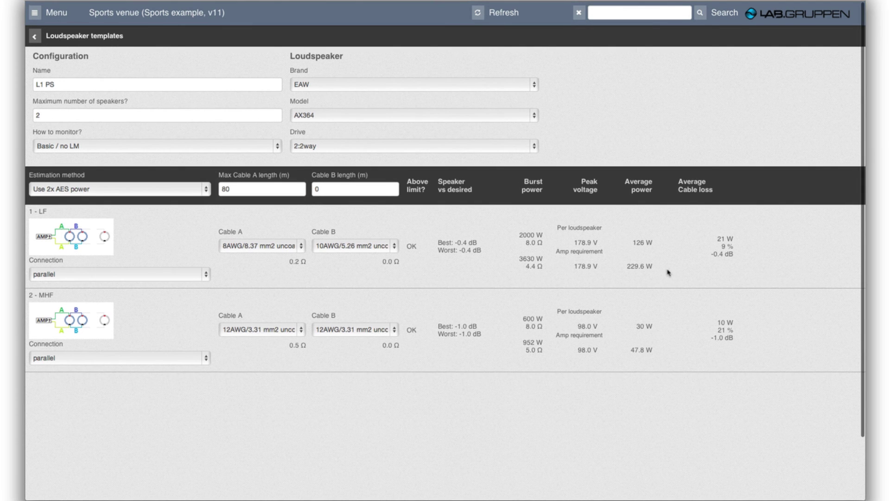
{"action": "scroll", "coordinate": [669, 272], "scroll_direction": "down", "scroll_amount": 1}
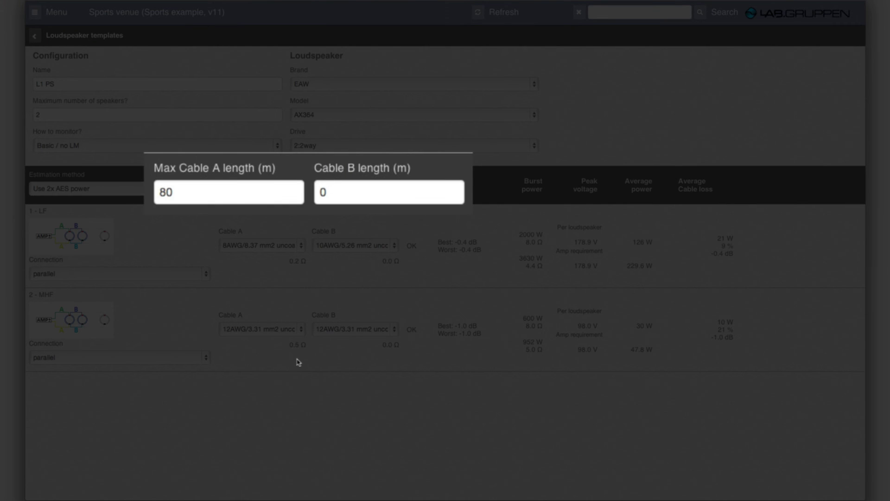
{"action": "scroll", "coordinate": [306, 339], "scroll_direction": "down", "scroll_amount": 1}
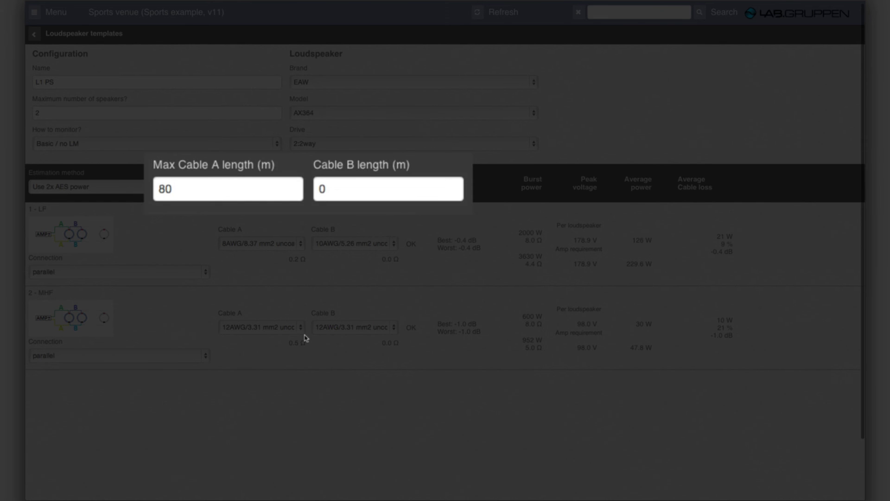
{"action": "left_click", "coordinate": [344, 188]}
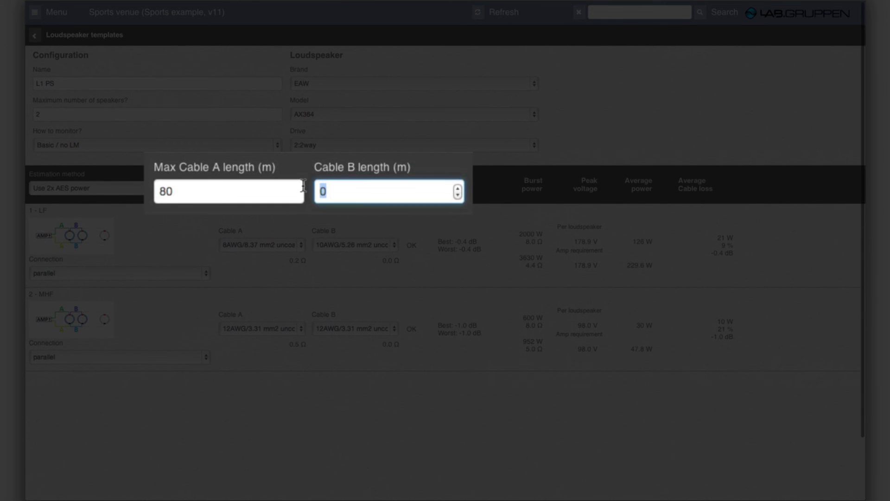
{"action": "key", "text": "BackSpace"}
{"action": "type", "text": "5"}
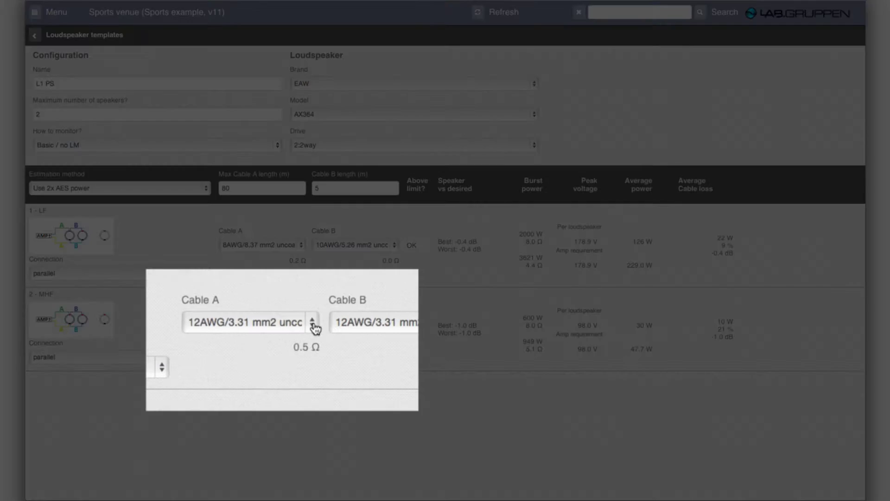
Step: Set Cable A of the MHF channel to 10AWG/5.26 mm2 uncoated copper and return to the loudspeaker template list
{"action": "left_click", "coordinate": [301, 329]}
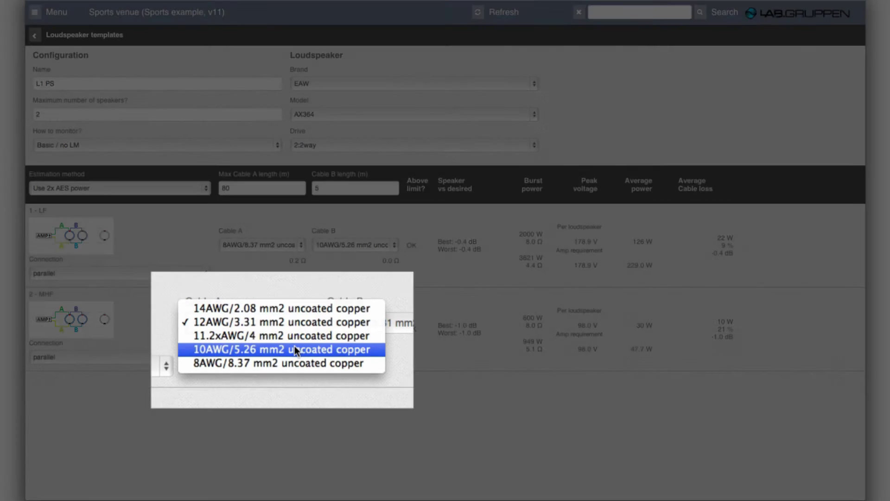
{"action": "left_click", "coordinate": [296, 349]}
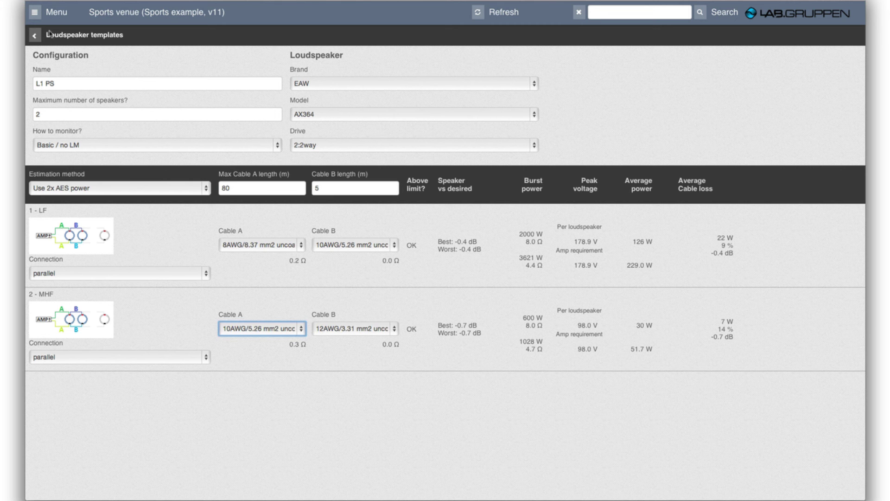
{"action": "left_click", "coordinate": [35, 36]}
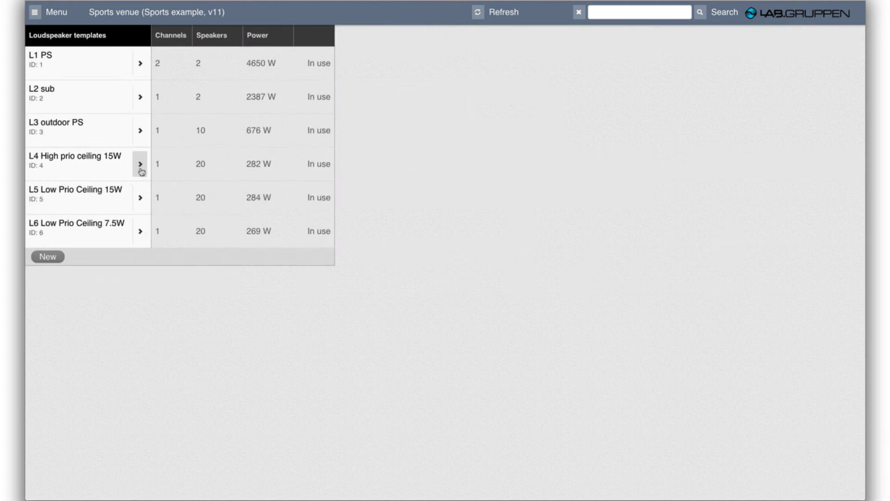
Step: Open the L4 High prio ceiling 15W template and keep its drive at 1:100V @ 15W
{"action": "left_click", "coordinate": [140, 164]}
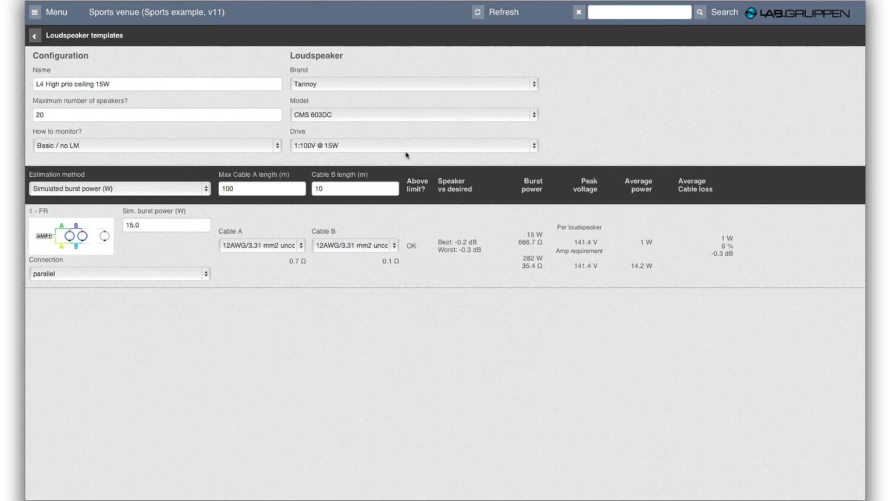
{"action": "left_click", "coordinate": [533, 145]}
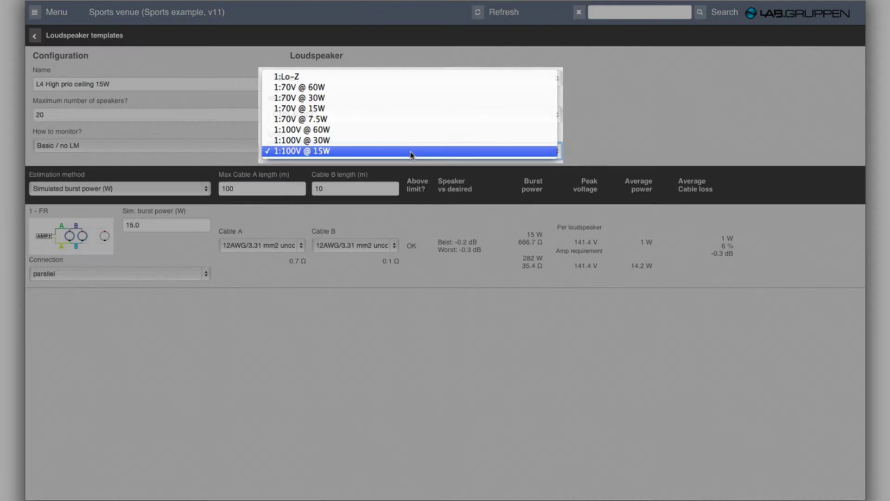
{"action": "left_click", "coordinate": [411, 160]}
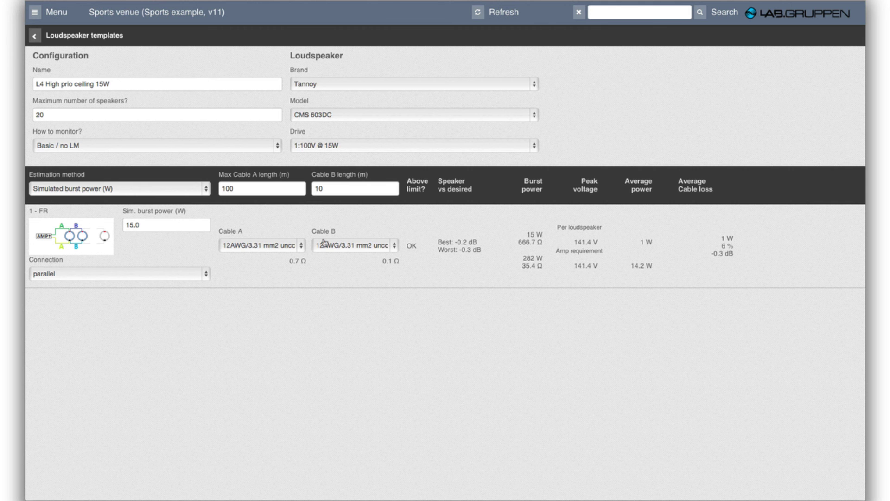
Step: Set both Cable A and Cable B of the FR channel to 14AWG/2.08 mm2 uncoated copper
{"action": "left_click", "coordinate": [298, 248]}
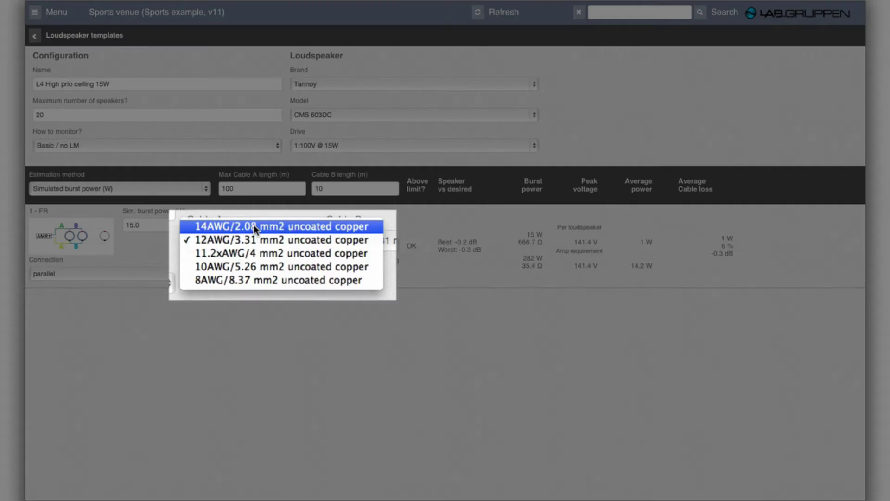
{"action": "left_click", "coordinate": [255, 225]}
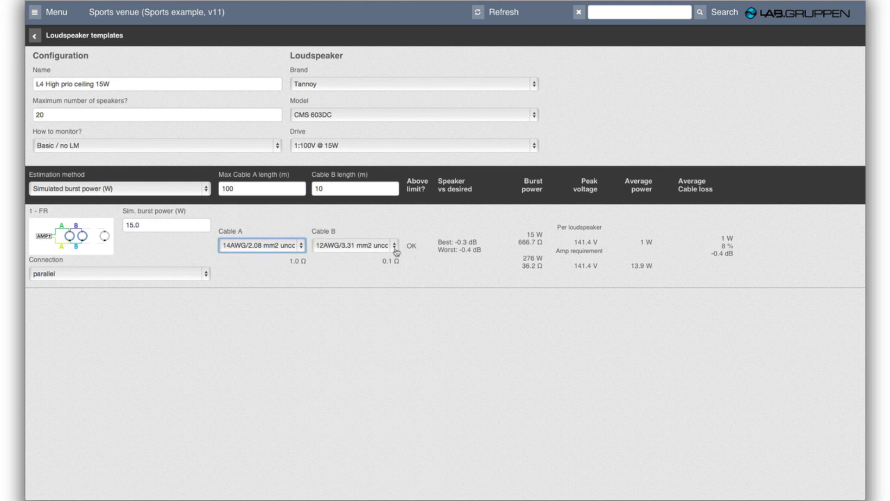
{"action": "left_click", "coordinate": [394, 247]}
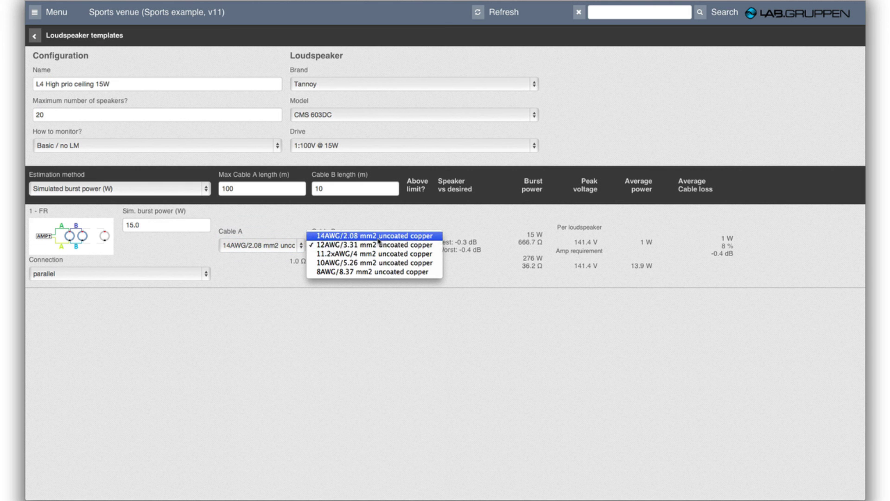
{"action": "left_click", "coordinate": [379, 237]}
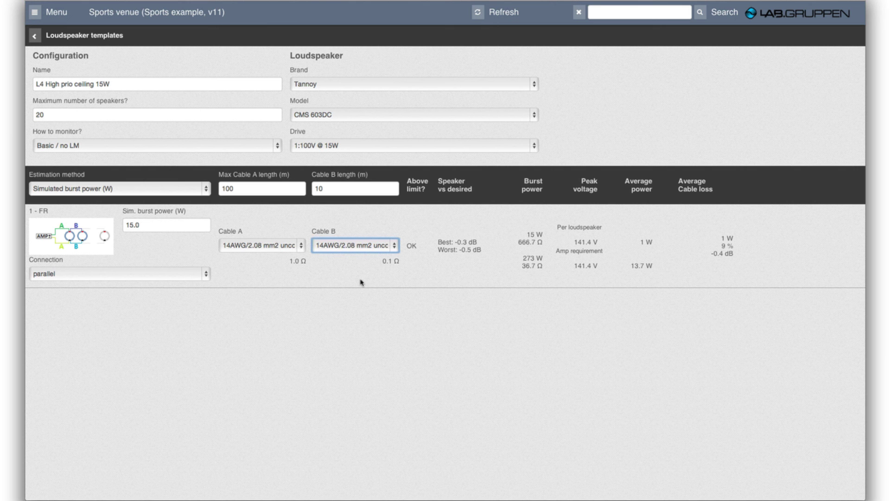